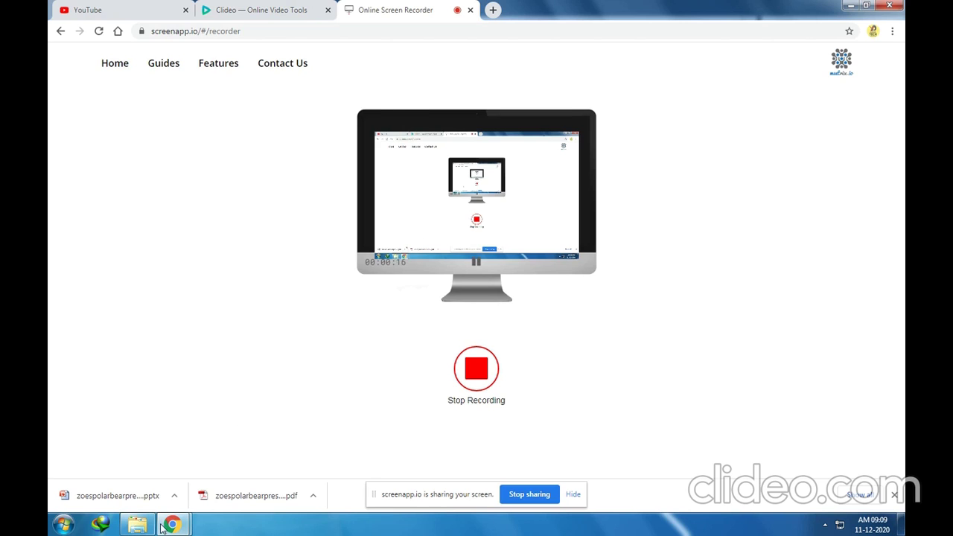
Find the polarbearpresentation file in the Downloads folder and open it in PowerPoint
{"action": "left_click", "coordinate": [137, 526]}
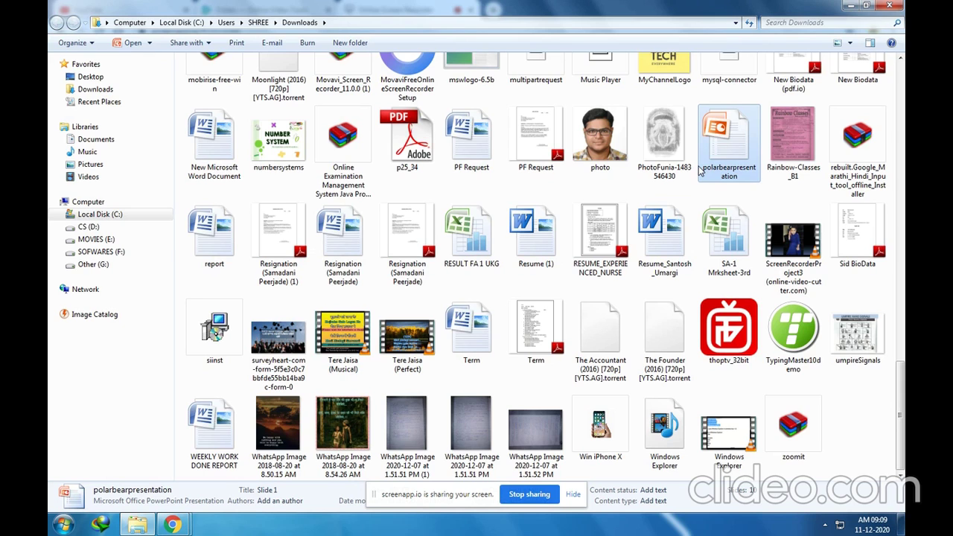
{"action": "left_click", "coordinate": [497, 289]}
{"action": "scroll", "coordinate": [497, 289], "scroll_direction": "up", "scroll_amount": 10}
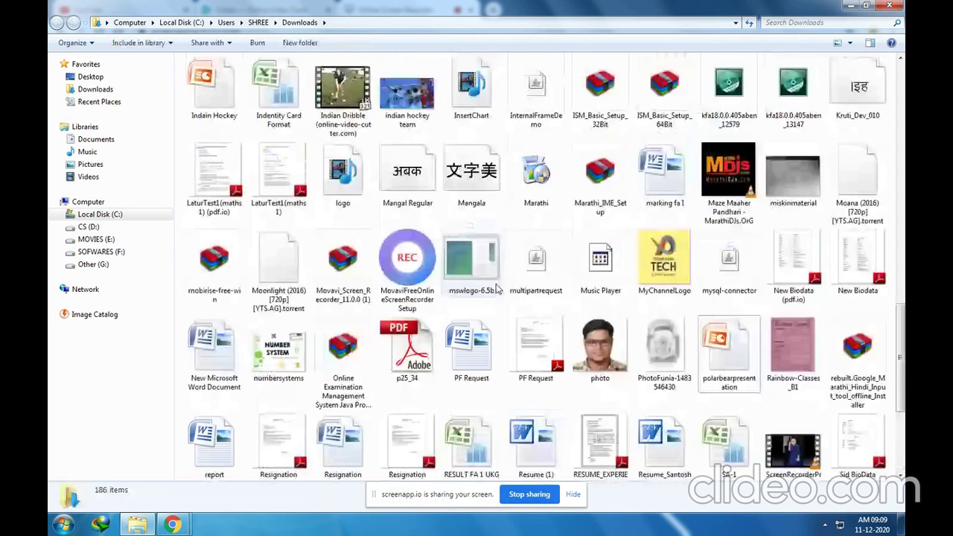
{"action": "scroll", "coordinate": [498, 289], "scroll_direction": "down", "scroll_amount": 10}
{"action": "scroll", "coordinate": [635, 276], "scroll_direction": "up", "scroll_amount": 15}
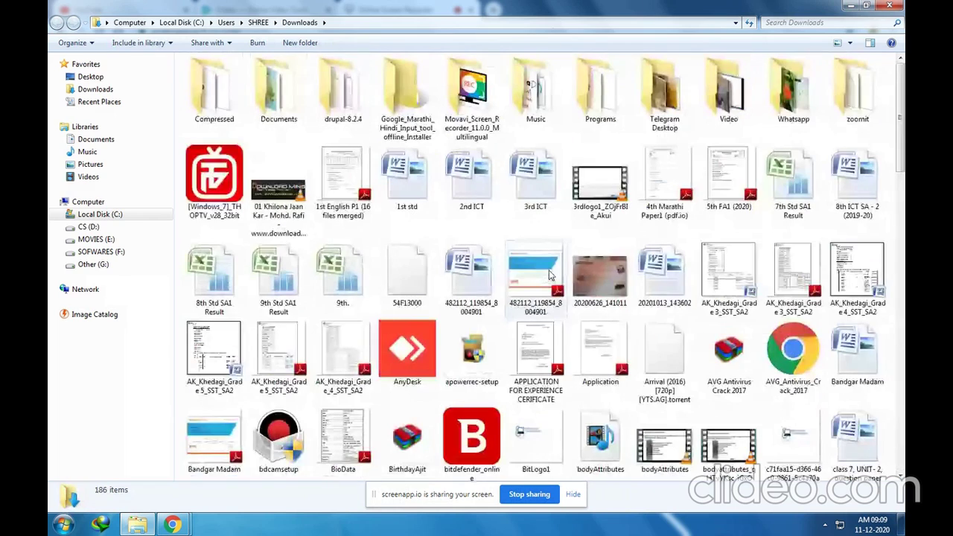
{"action": "left_click", "coordinate": [670, 273]}
{"action": "scroll", "coordinate": [670, 272], "scroll_direction": "down", "scroll_amount": 10}
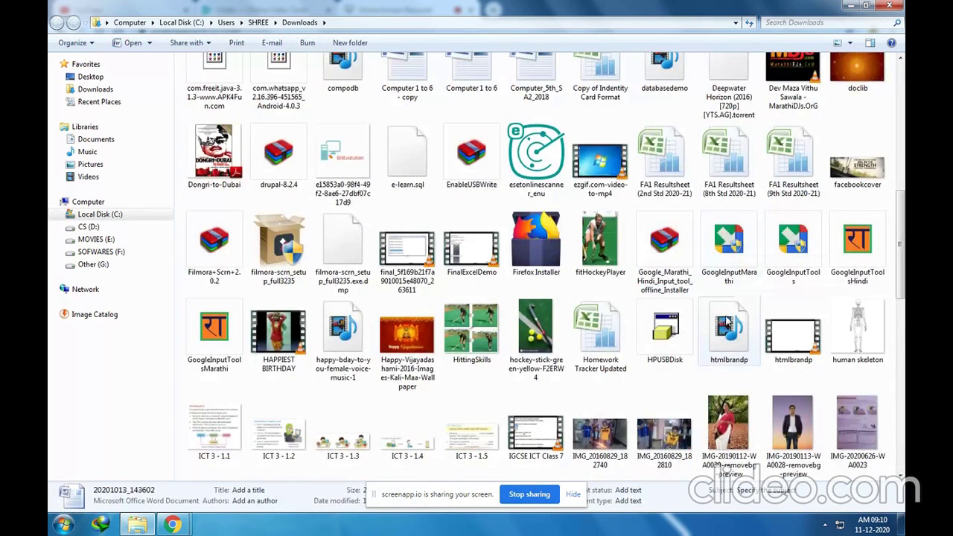
{"action": "scroll", "coordinate": [726, 321], "scroll_direction": "down", "scroll_amount": 3}
{"action": "scroll", "coordinate": [727, 320], "scroll_direction": "down", "scroll_amount": 3}
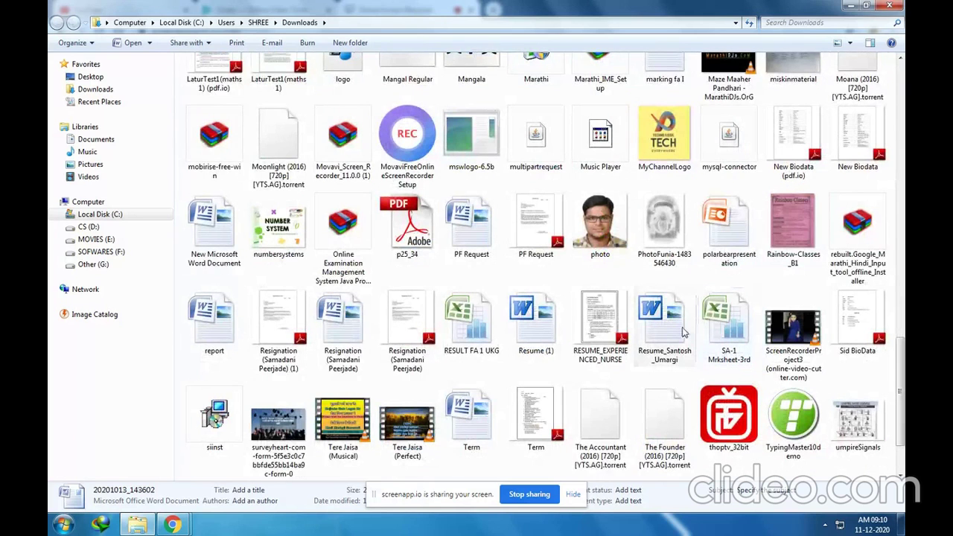
{"action": "left_click", "coordinate": [692, 327]}
{"action": "left_click", "coordinate": [738, 246]}
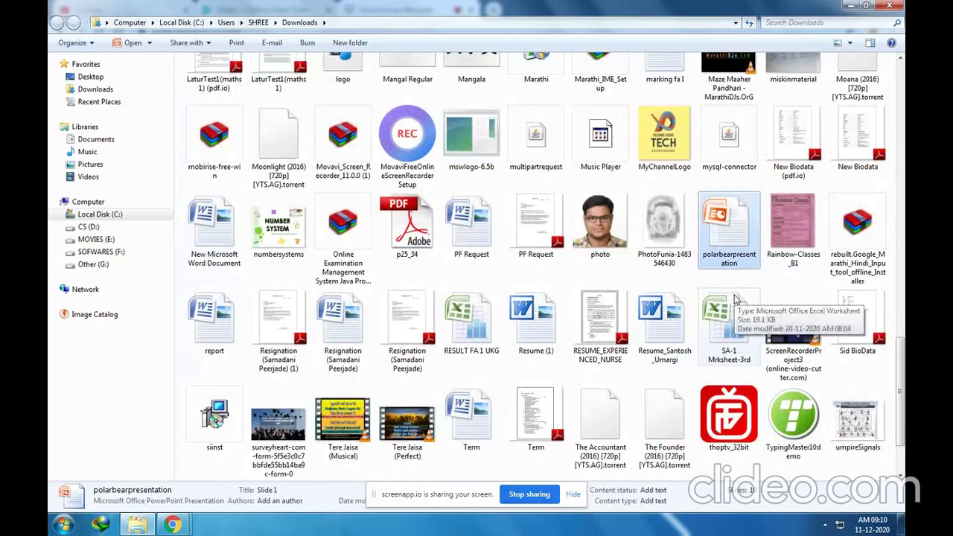
{"action": "double_click", "coordinate": [731, 240]}
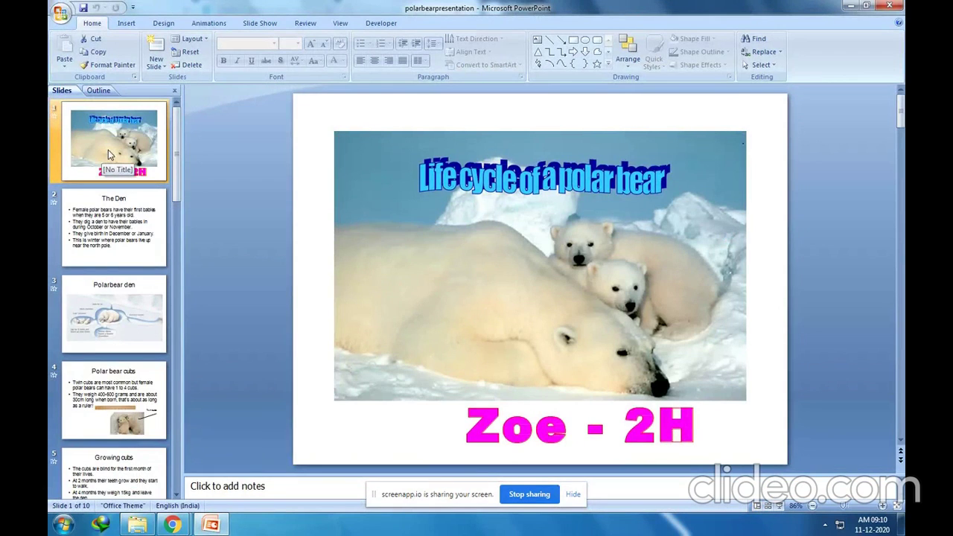
Browse through the presentation's slides in the editing view and return to the first slide
{"action": "key", "text": "Down"}
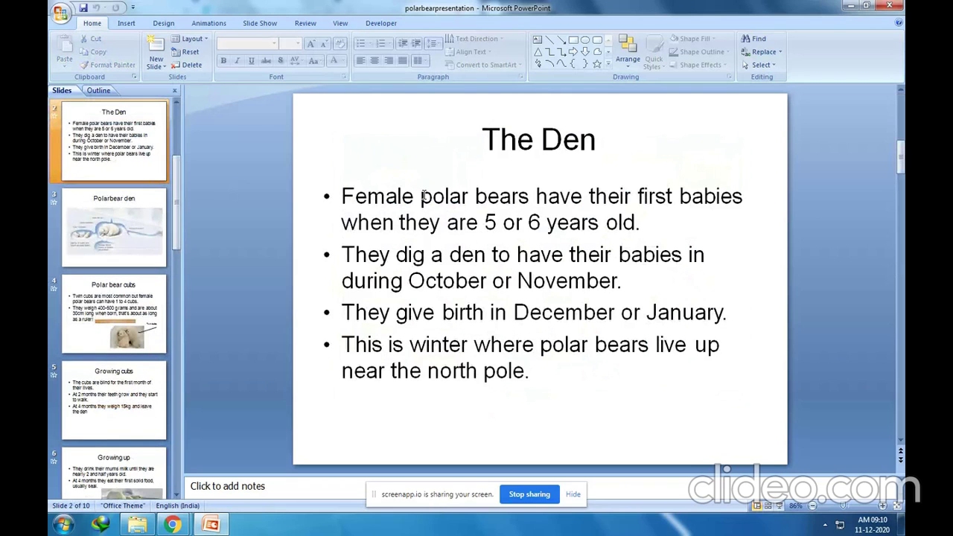
{"action": "key", "text": "Down"}
{"action": "key", "text": "Down"}
{"action": "key", "text": "Down"}
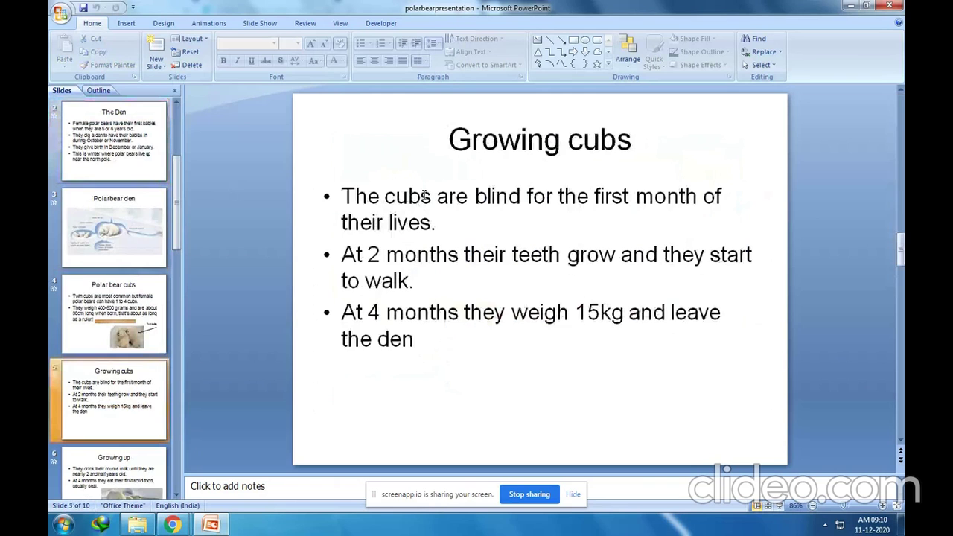
{"action": "key", "text": "Down"}
{"action": "key", "text": "Down"}
{"action": "key", "text": "Down"}
{"action": "key", "text": "Down"}
{"action": "key", "text": "Down"}
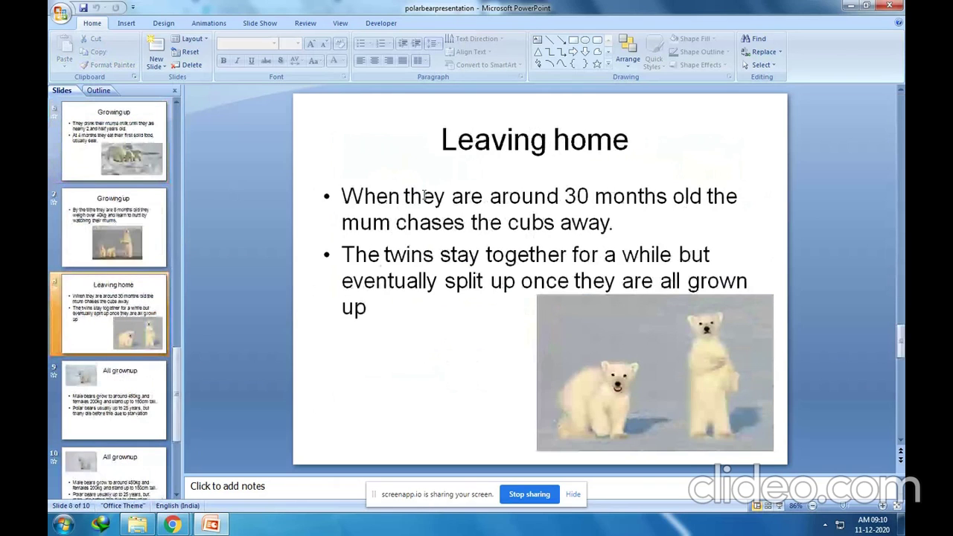
{"action": "key", "text": "Up"}
{"action": "key", "text": "Up"}
{"action": "key", "text": "Up"}
{"action": "key", "text": "Up"}
{"action": "key", "text": "Up"}
{"action": "key", "text": "Up"}
{"action": "key", "text": "Up"}
{"action": "key", "text": "Up"}
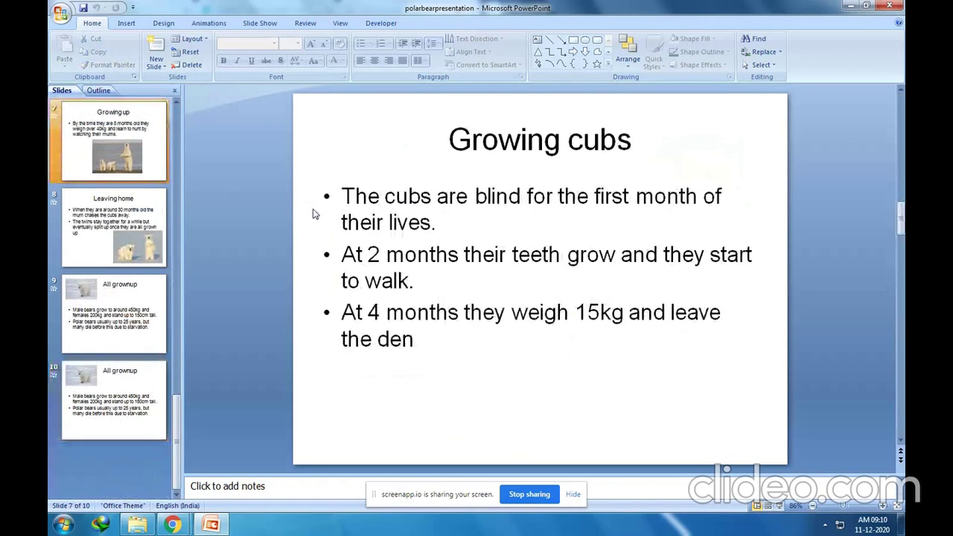
{"action": "key", "text": "Up"}
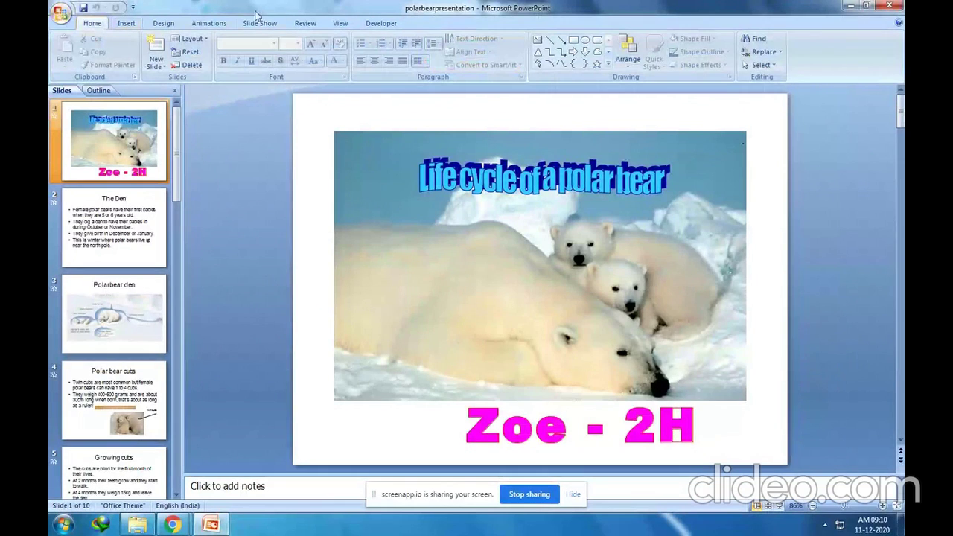
Run the slide show from the beginning, advance through every slide to watch the transitions, and exit at the end
{"action": "left_click", "coordinate": [466, 45]}
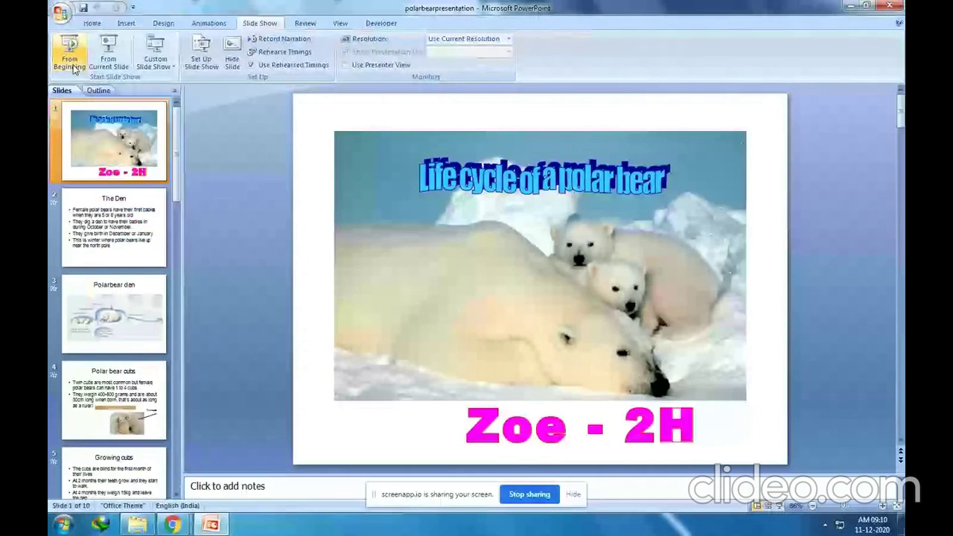
{"action": "left_click", "coordinate": [91, 100]}
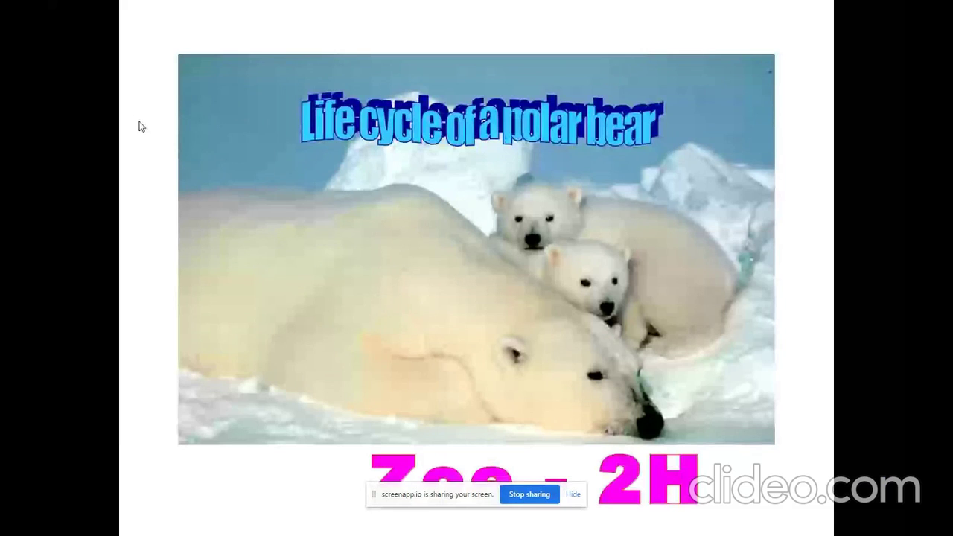
{"action": "left_click", "coordinate": [141, 127]}
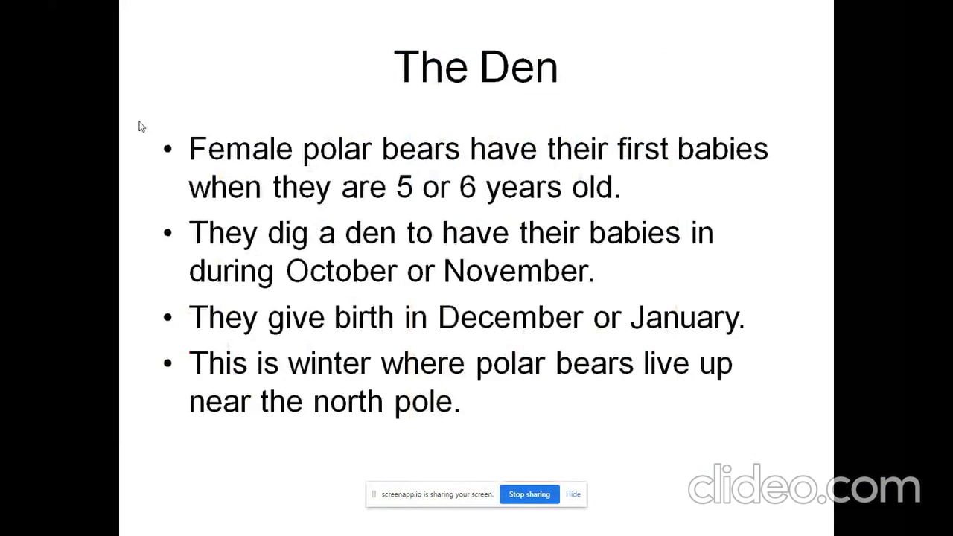
{"action": "left_click", "coordinate": [142, 127]}
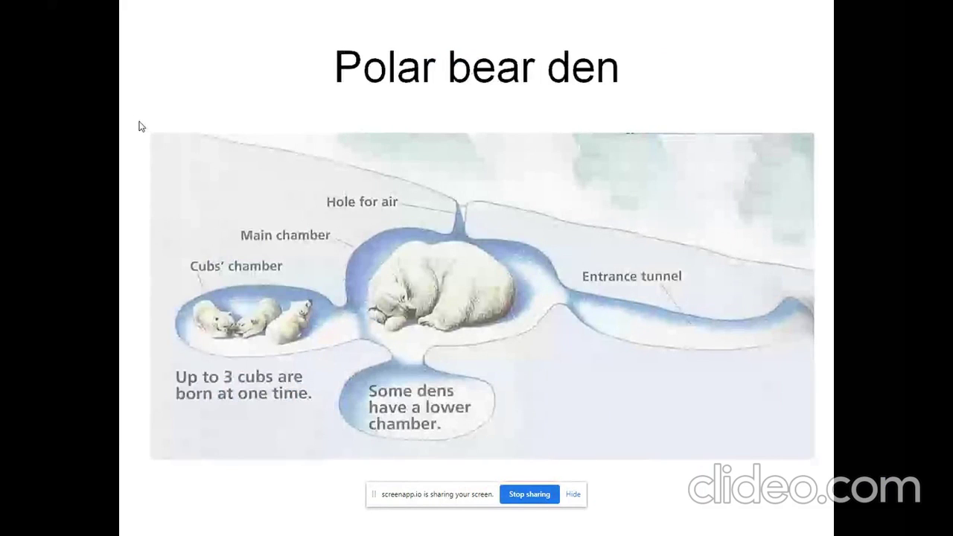
{"action": "left_click", "coordinate": [142, 127]}
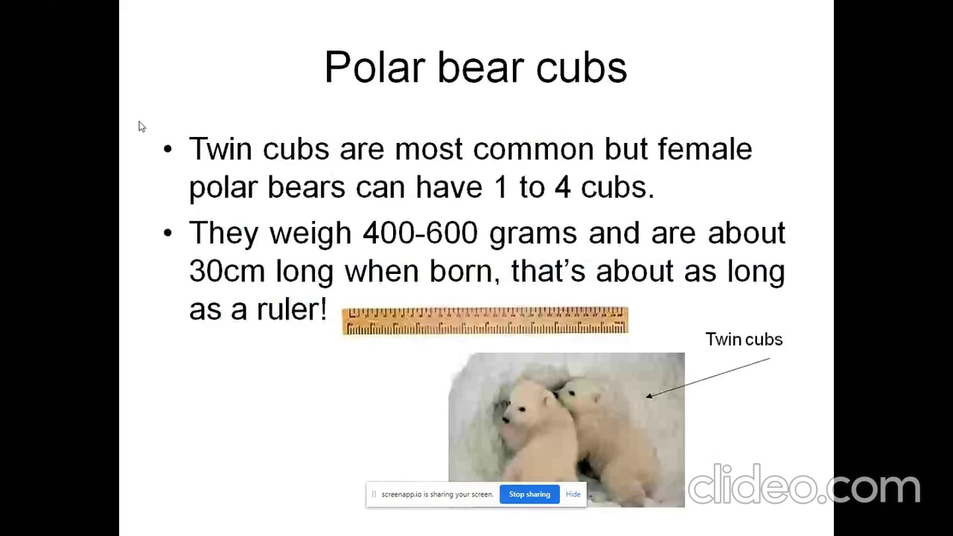
{"action": "left_click", "coordinate": [142, 127]}
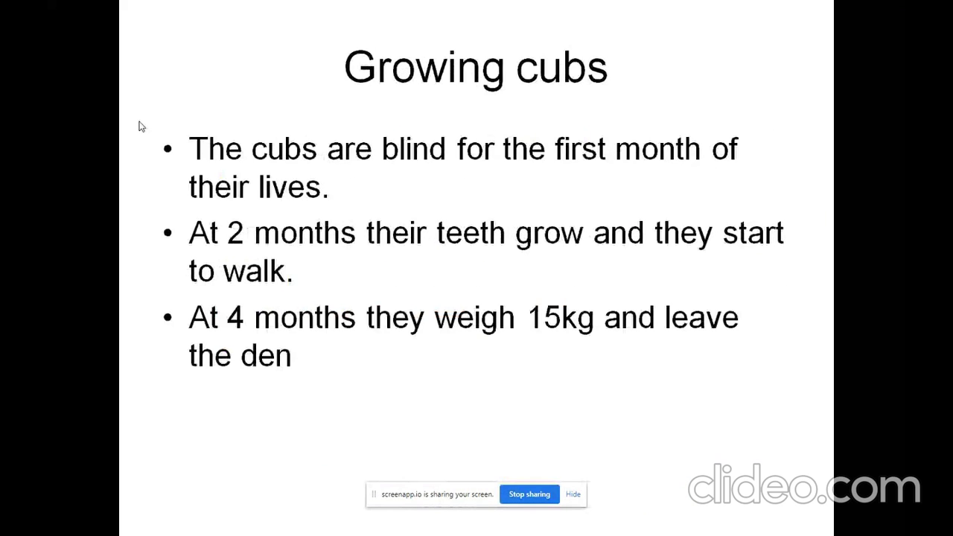
{"action": "left_click", "coordinate": [142, 127]}
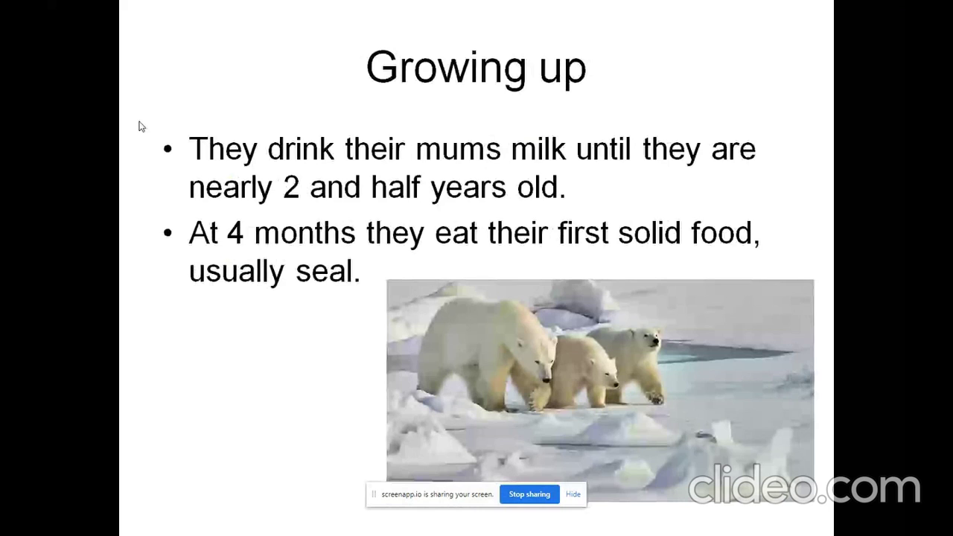
{"action": "left_click", "coordinate": [141, 126]}
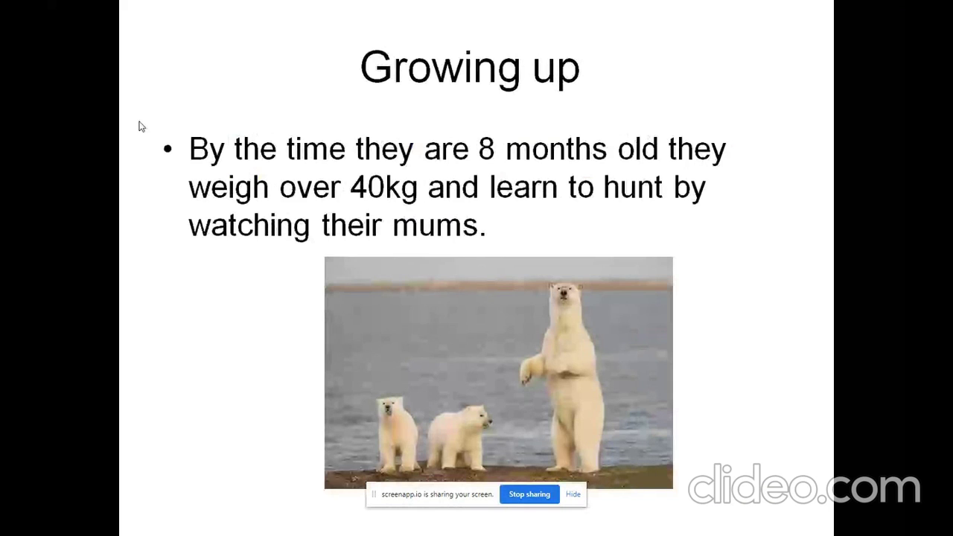
{"action": "left_click", "coordinate": [141, 127]}
{"action": "left_click", "coordinate": [141, 127]}
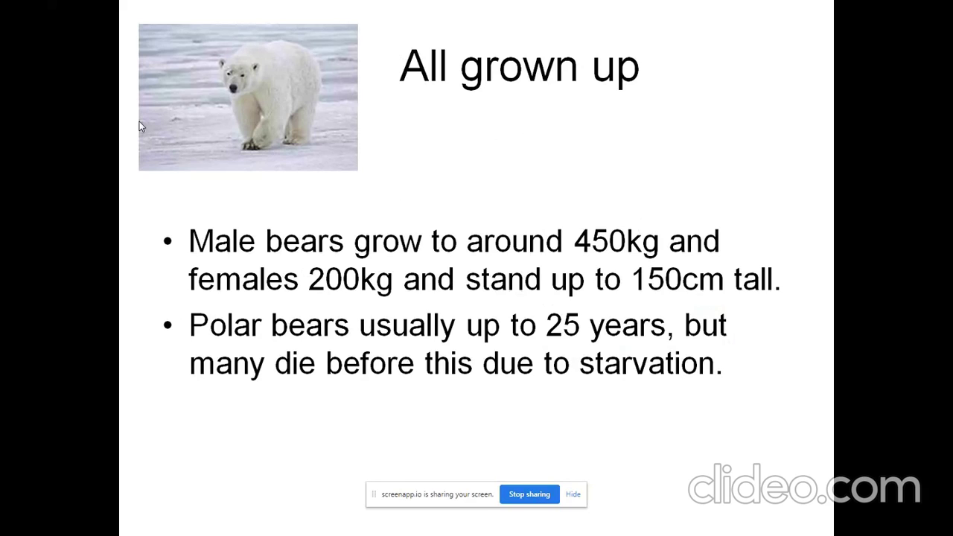
{"action": "left_click", "coordinate": [140, 125]}
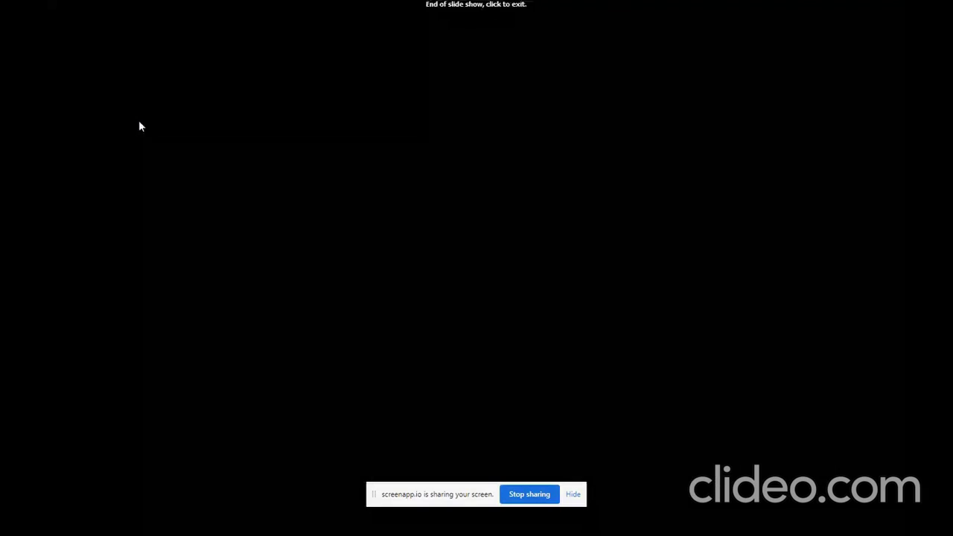
{"action": "left_click", "coordinate": [140, 126]}
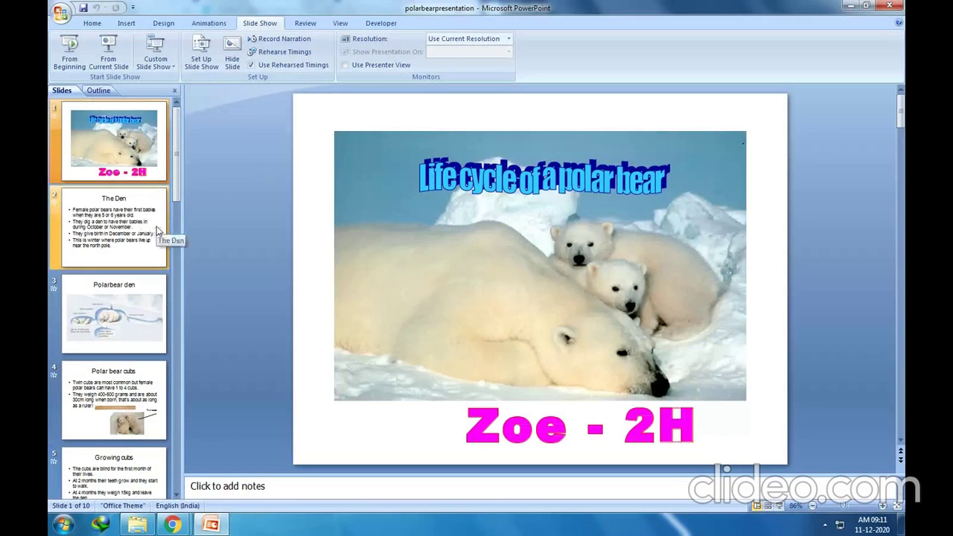
Remove the transition effect from slide 1 by applying No Transition
{"action": "left_click", "coordinate": [93, 23]}
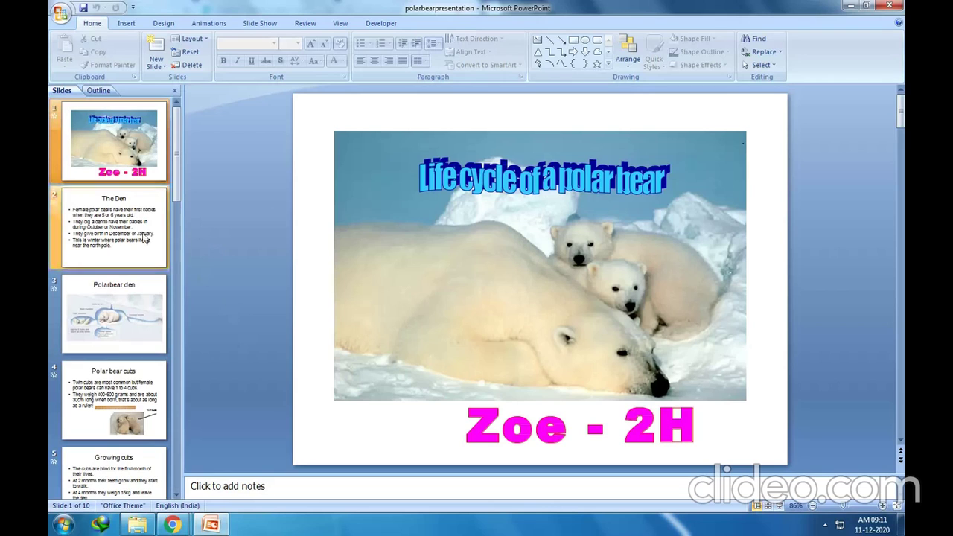
{"action": "left_click", "coordinate": [82, 143]}
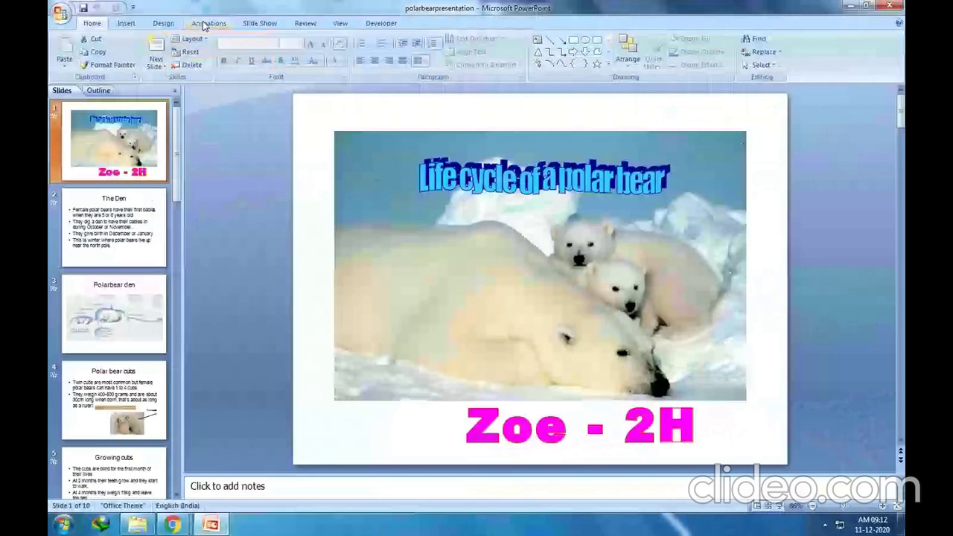
{"action": "left_click", "coordinate": [214, 47]}
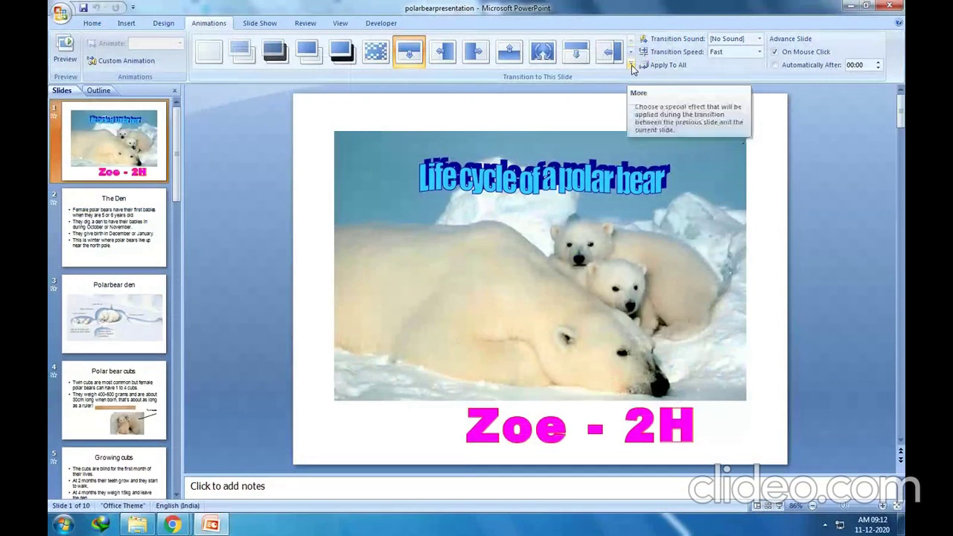
{"action": "left_click", "coordinate": [631, 63]}
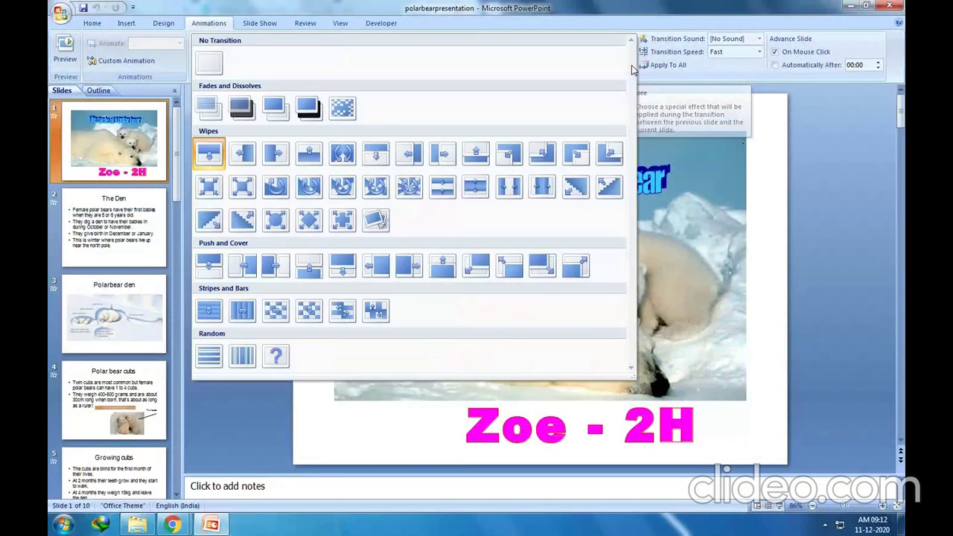
{"action": "left_click", "coordinate": [211, 66]}
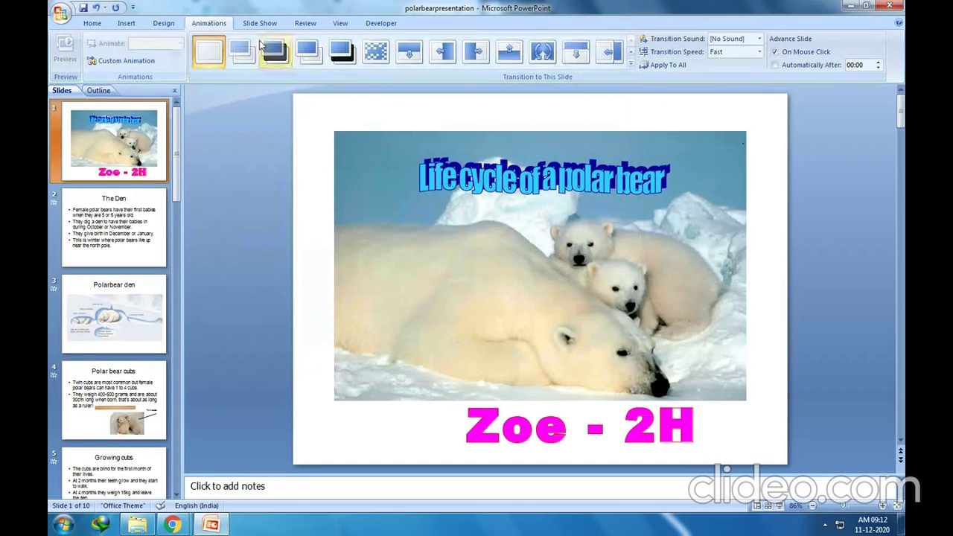
Play the slide show from the beginning to check slide 1's transition, and exit it
{"action": "left_click", "coordinate": [260, 23]}
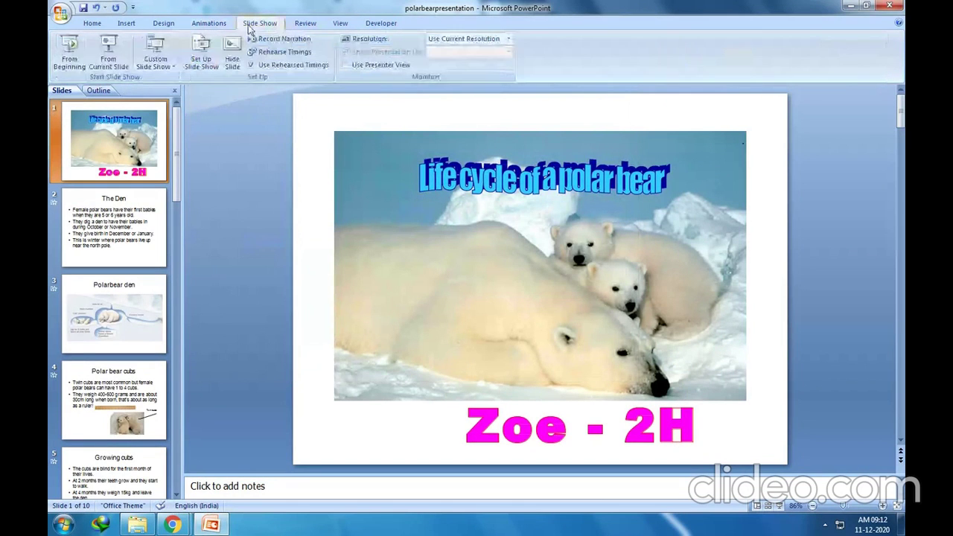
{"action": "left_click", "coordinate": [68, 49]}
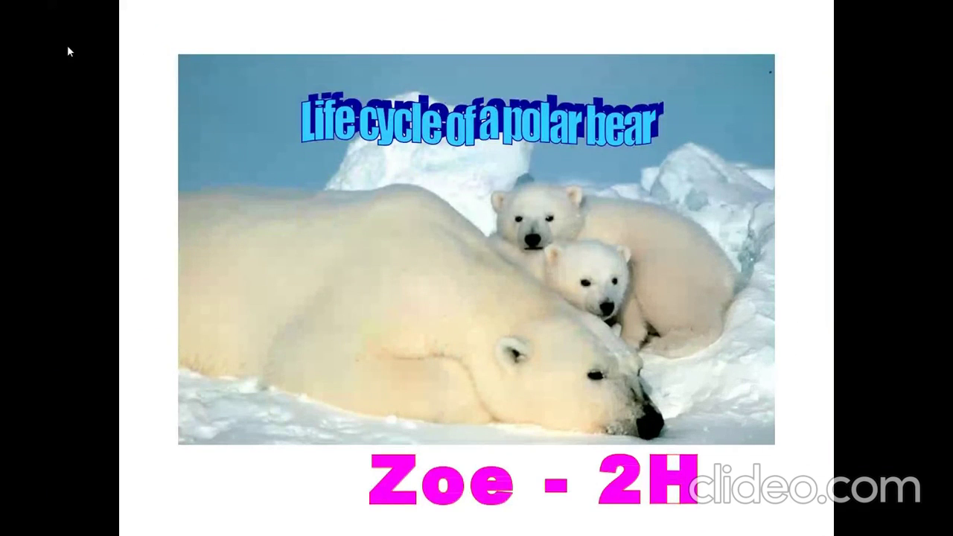
{"action": "key", "text": "Escape"}
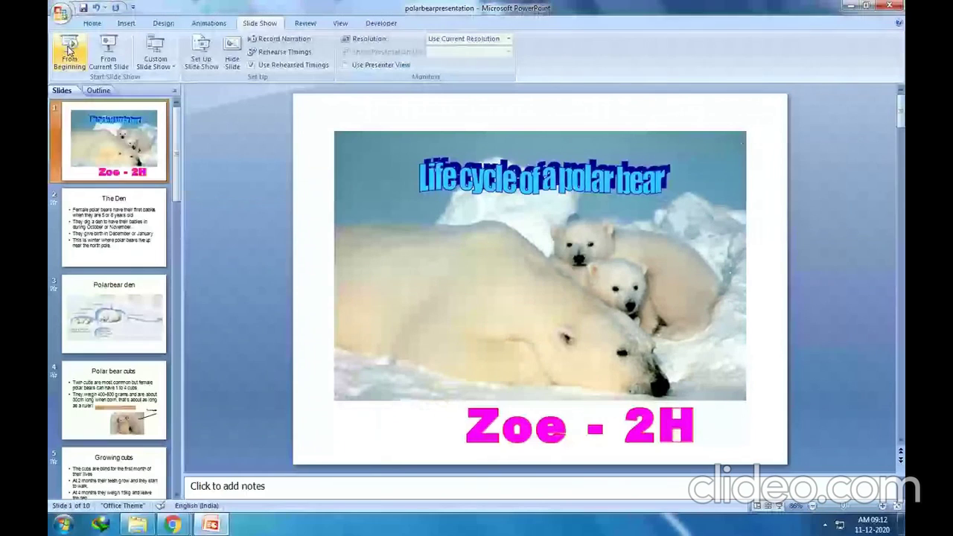
Select slides 2 through 7 together as a multiple selection
{"action": "left_click", "coordinate": [119, 246]}
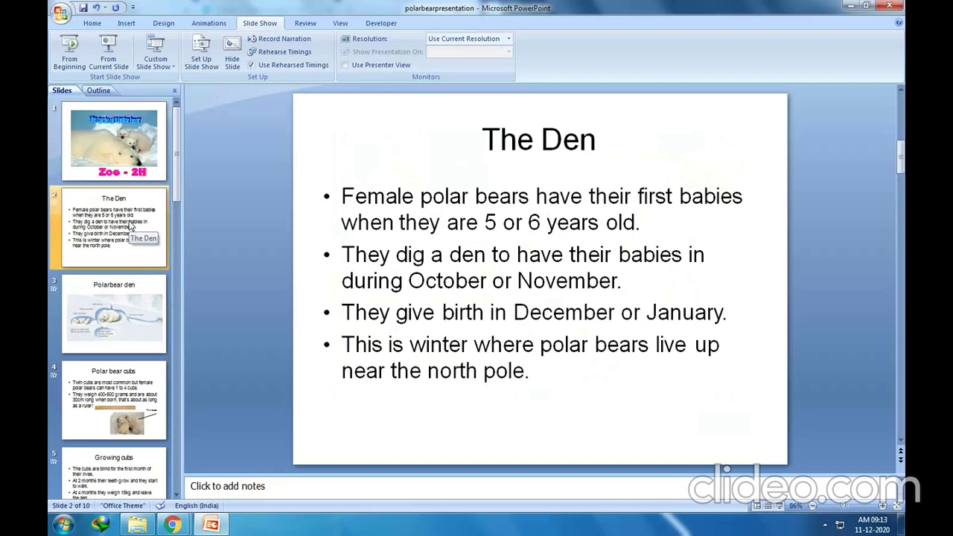
{"action": "left_click", "coordinate": [129, 290]}
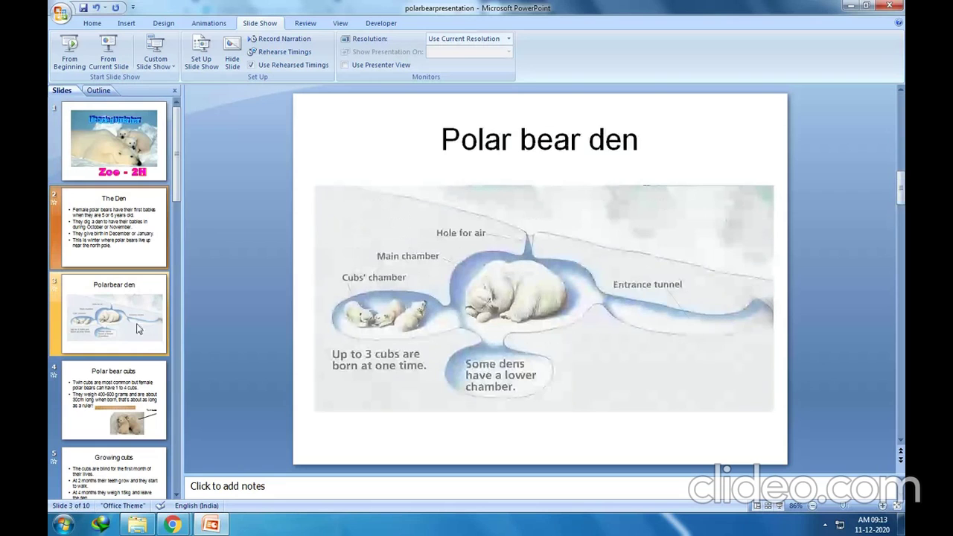
{"action": "left_click", "coordinate": [129, 387]}
{"action": "left_click", "coordinate": [119, 477]}
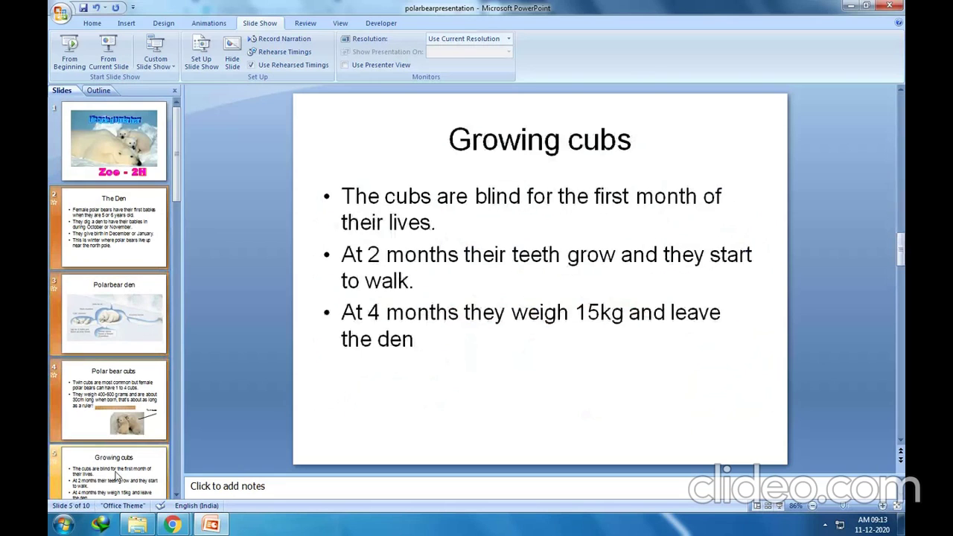
{"action": "scroll", "coordinate": [165, 330], "scroll_direction": "down", "scroll_amount": 5}
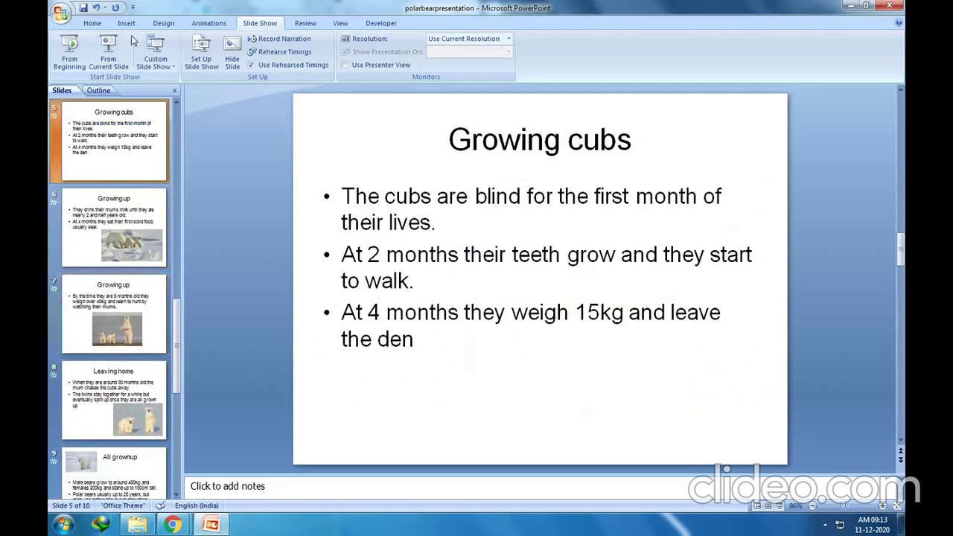
{"action": "left_click", "coordinate": [110, 213]}
{"action": "left_click", "coordinate": [110, 304]}
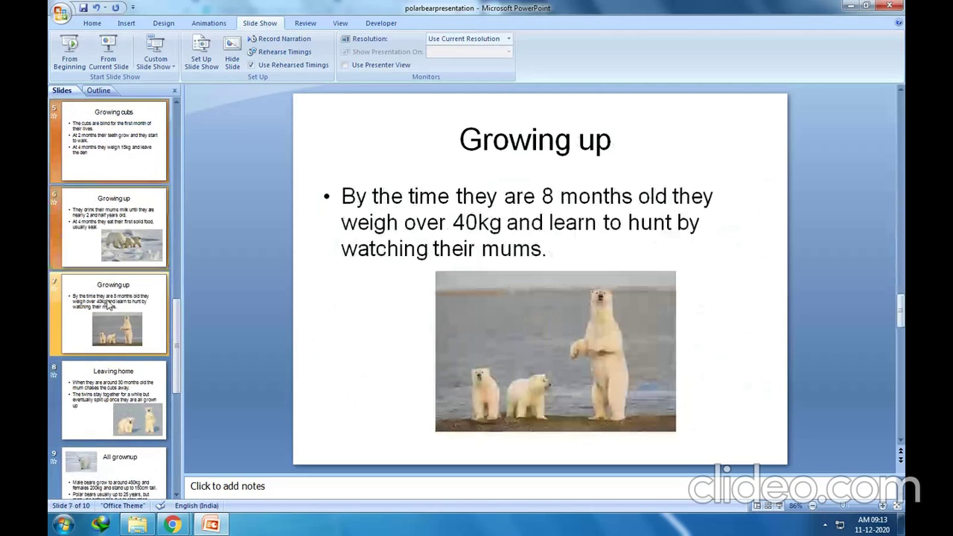